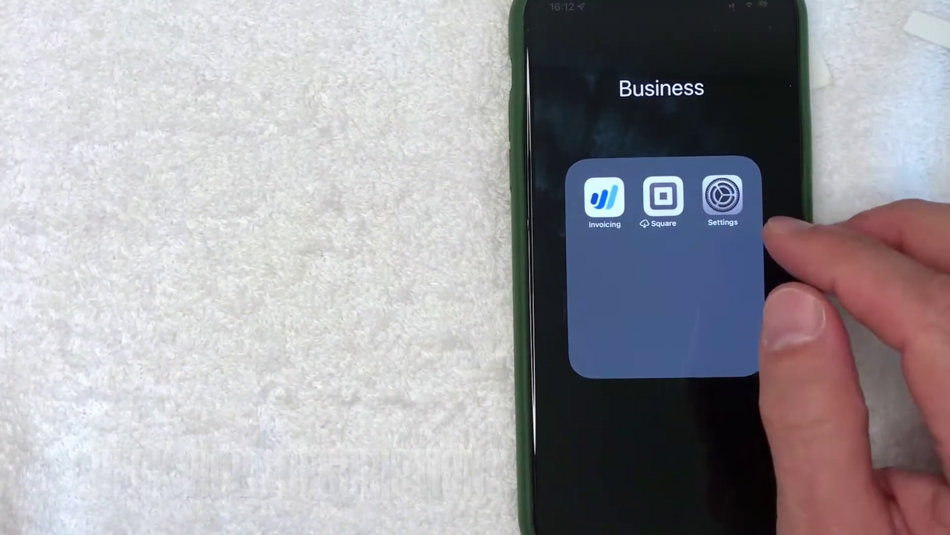
# Launch Settings from the Business folder and open Safari's settings page.
pyautogui.click(722, 196)
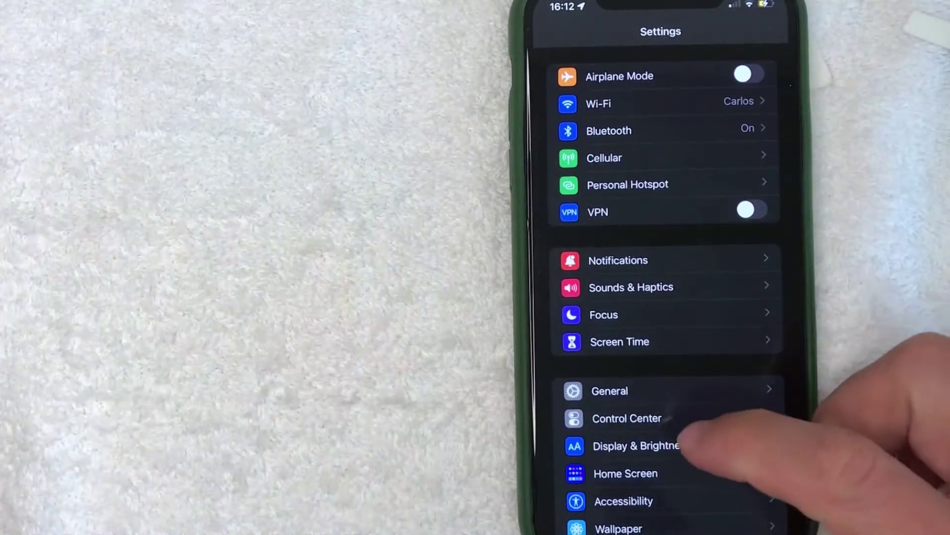
pyautogui.scroll(-5, 724, 386)
pyautogui.scroll(-10, 735, 349)
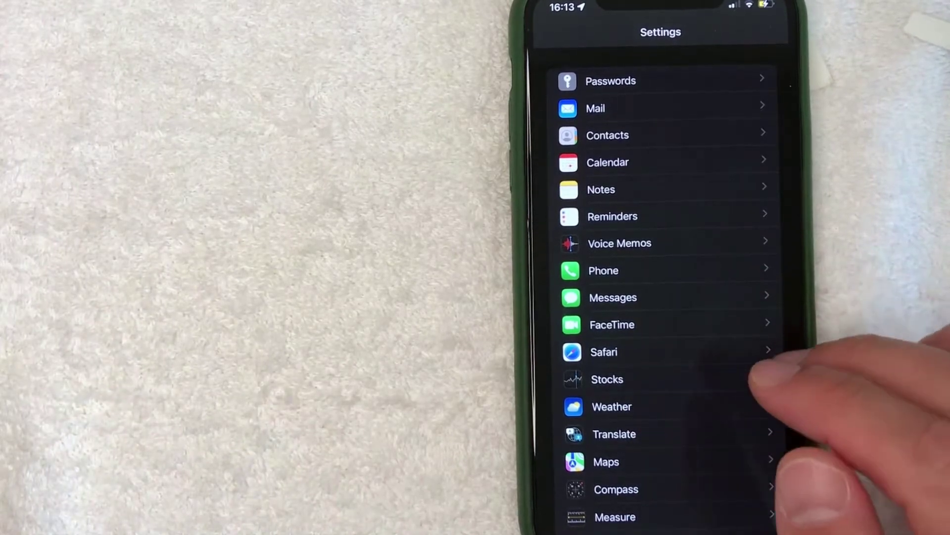
pyautogui.click(702, 350)
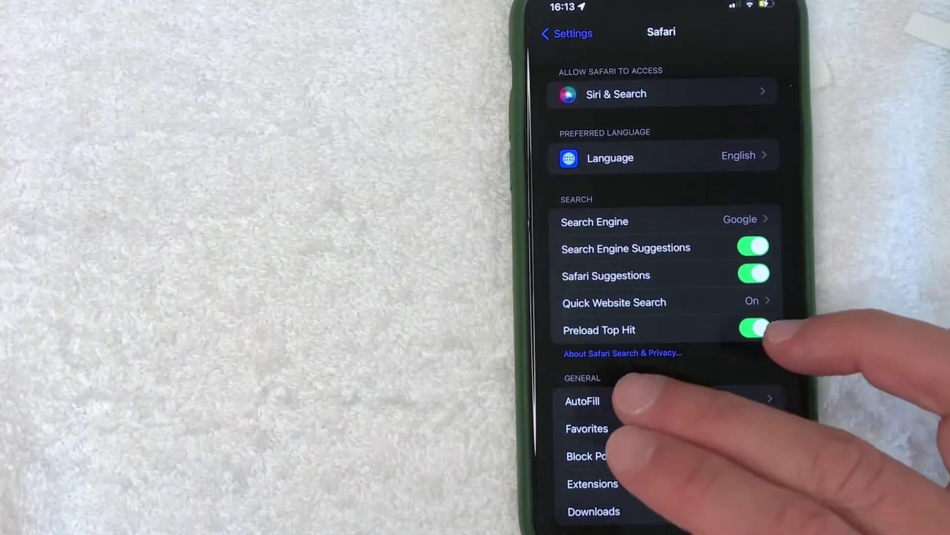
pyautogui.scroll(-1, 706, 401)
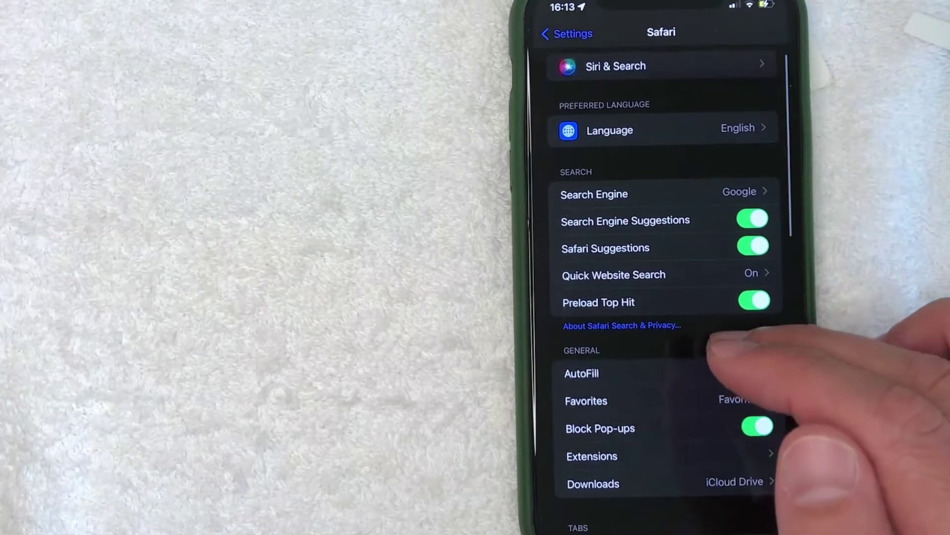
pyautogui.scroll(-3, 706, 401)
pyautogui.scroll(-4, 706, 402)
pyautogui.scroll(-4, 705, 401)
pyautogui.scroll(-3, 712, 401)
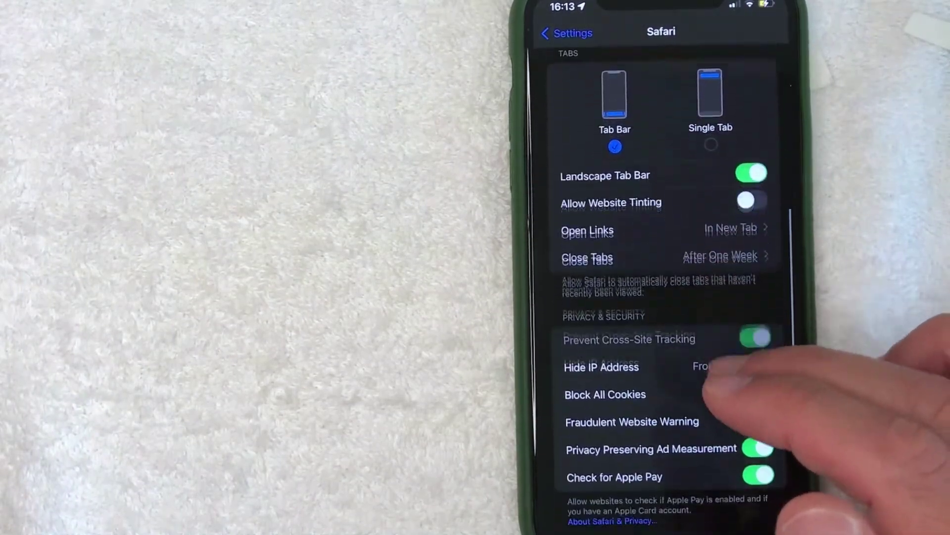
pyautogui.scroll(-1, 743, 372)
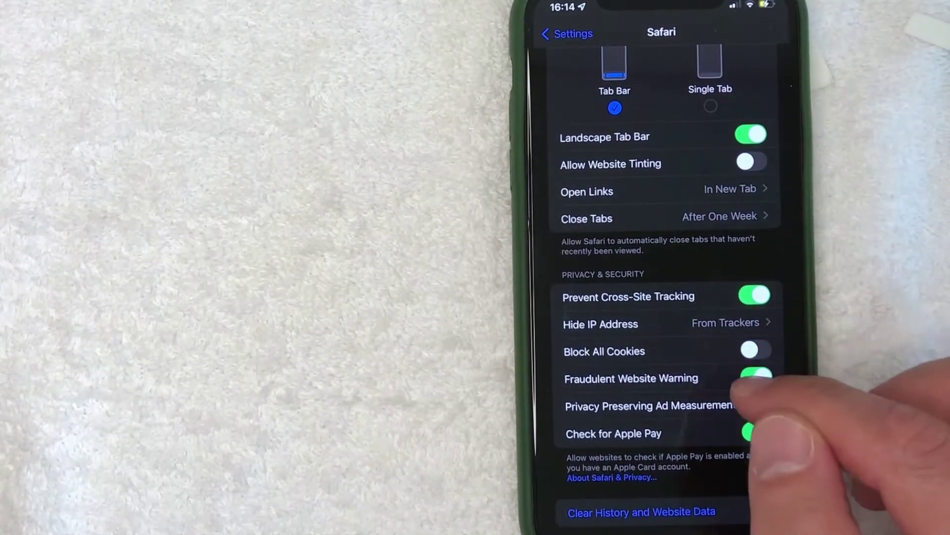
pyautogui.scroll(-3, 698, 394)
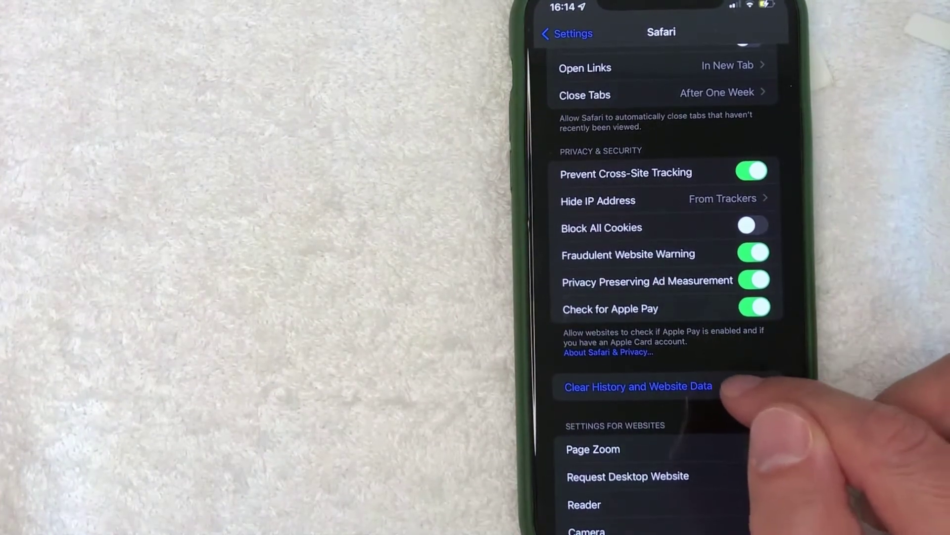
pyautogui.click(669, 386)
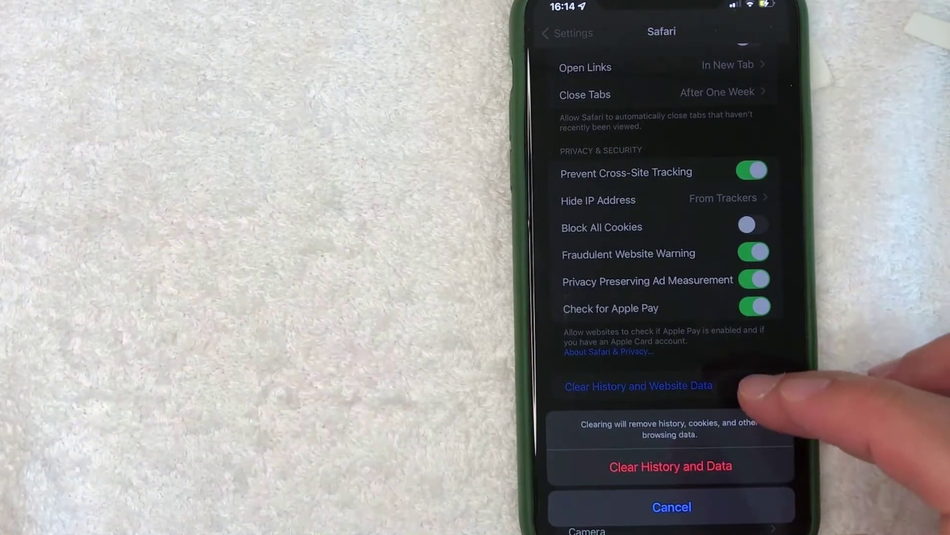
pyautogui.click(787, 371)
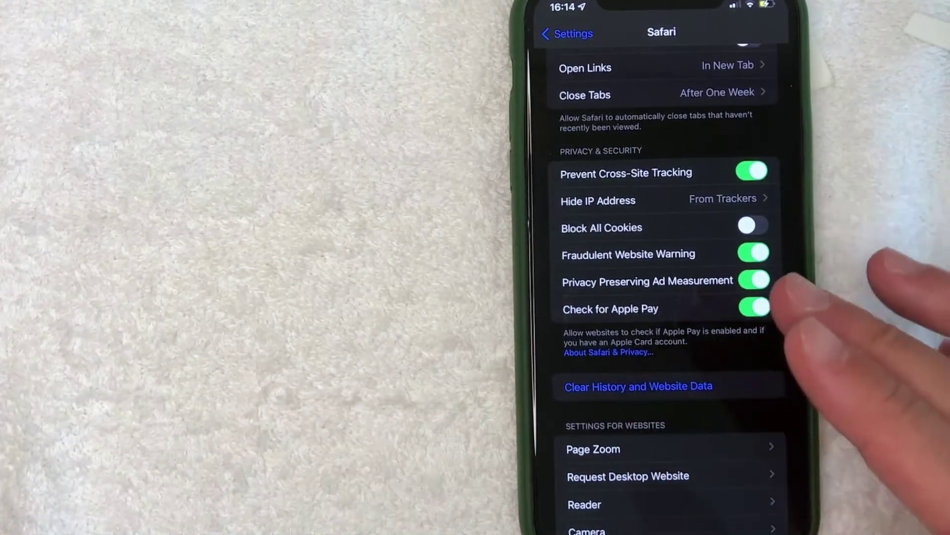